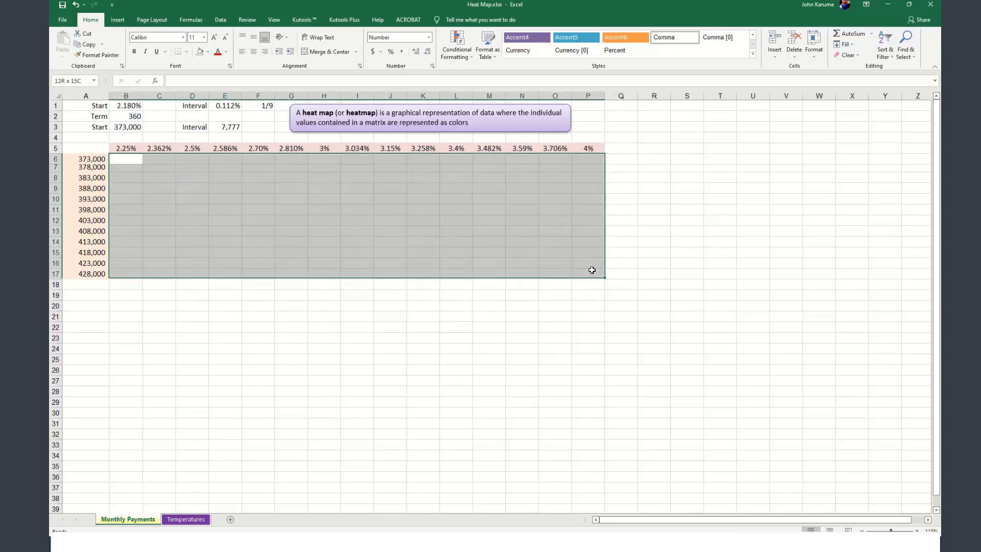
{"action": "left_click", "coordinate": [344, 224]}
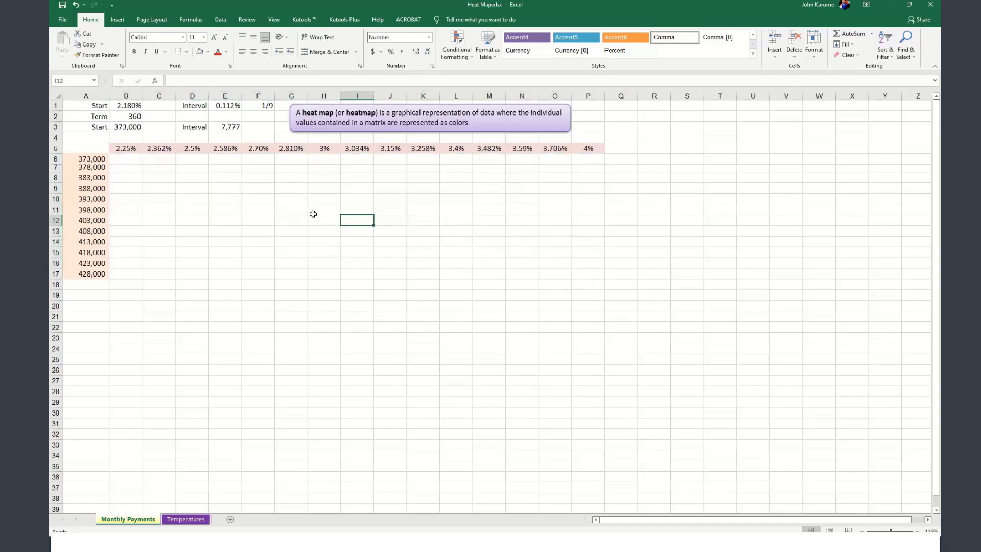
{"action": "left_click", "coordinate": [281, 207]}
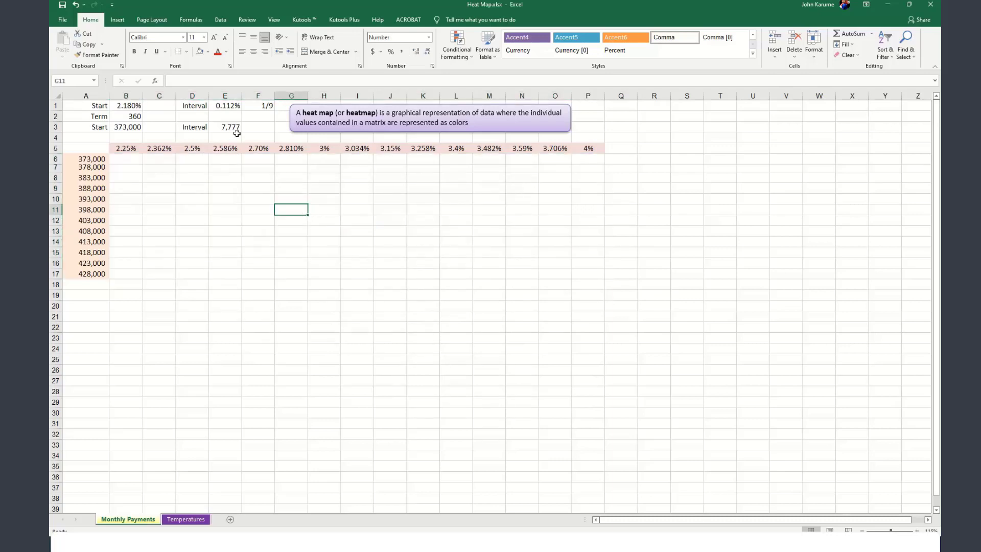
{"action": "left_click", "coordinate": [134, 117]}
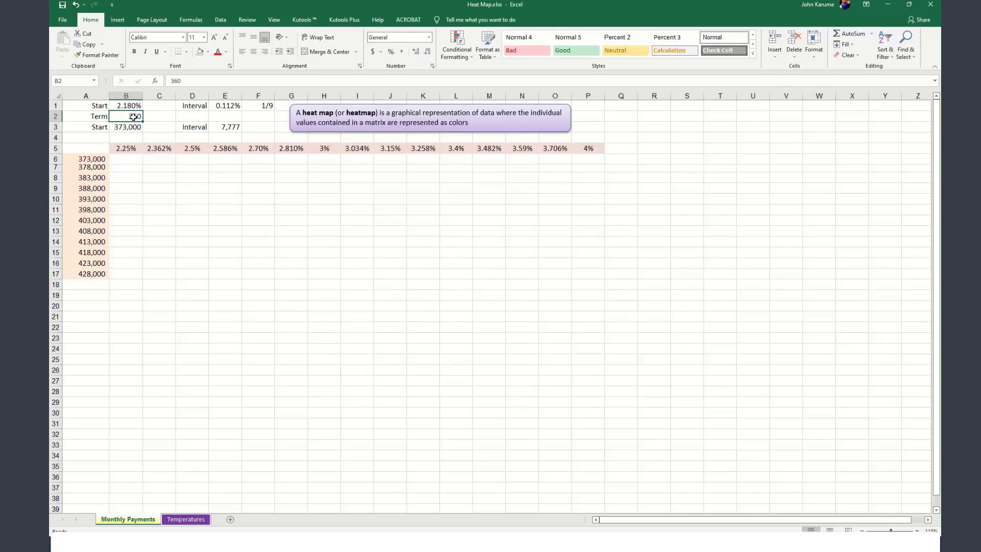
{"action": "left_click", "coordinate": [85, 149]}
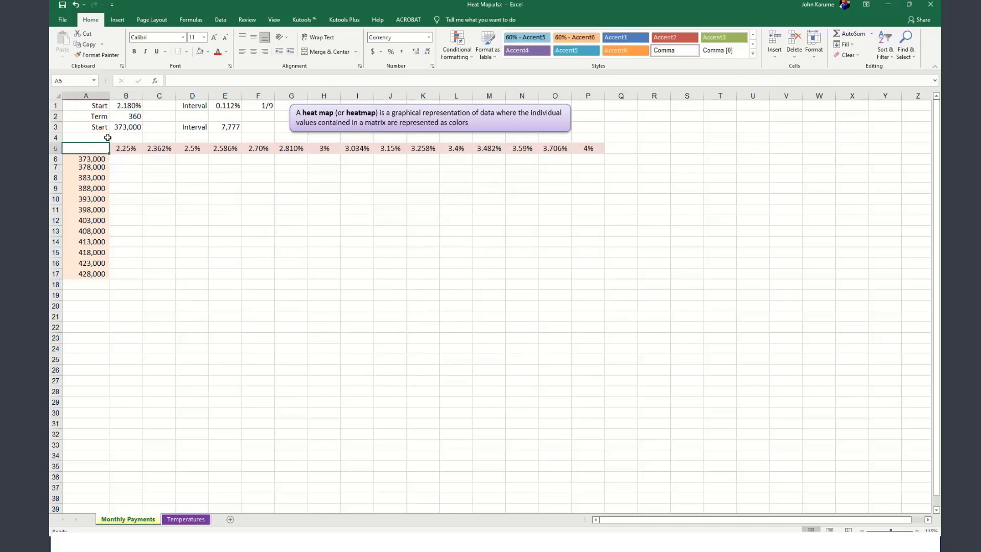
{"action": "left_click", "coordinate": [224, 23]}
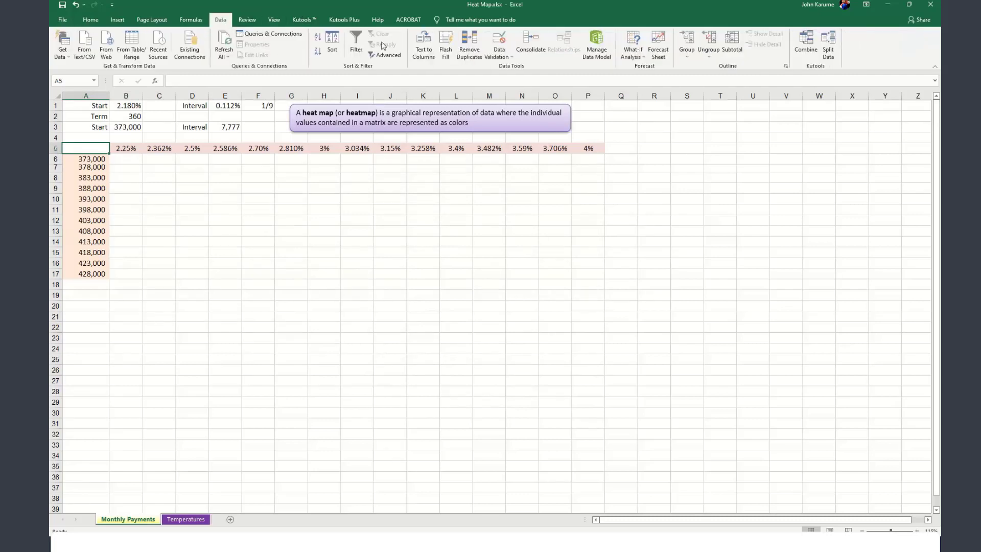
{"action": "left_click", "coordinate": [642, 61]}
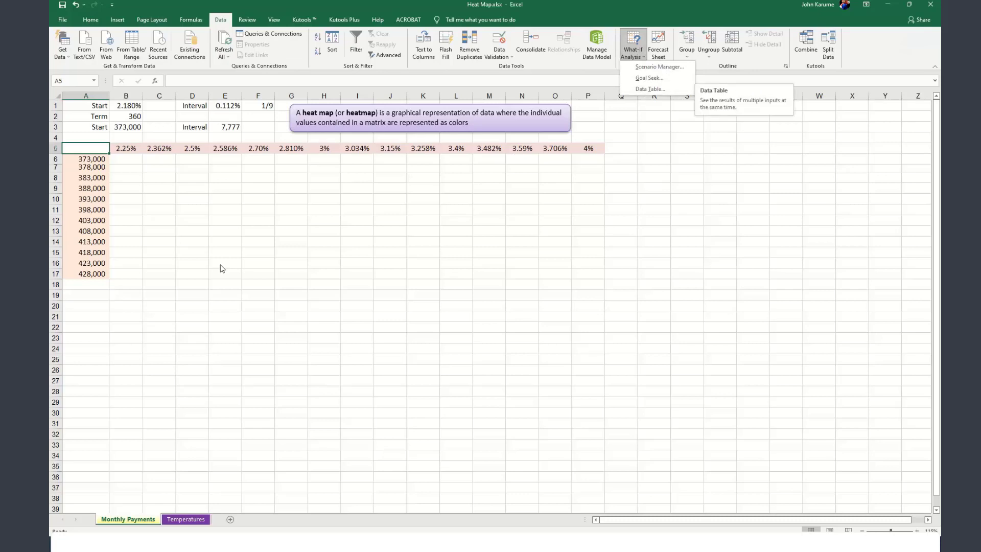
{"action": "left_click", "coordinate": [94, 148]}
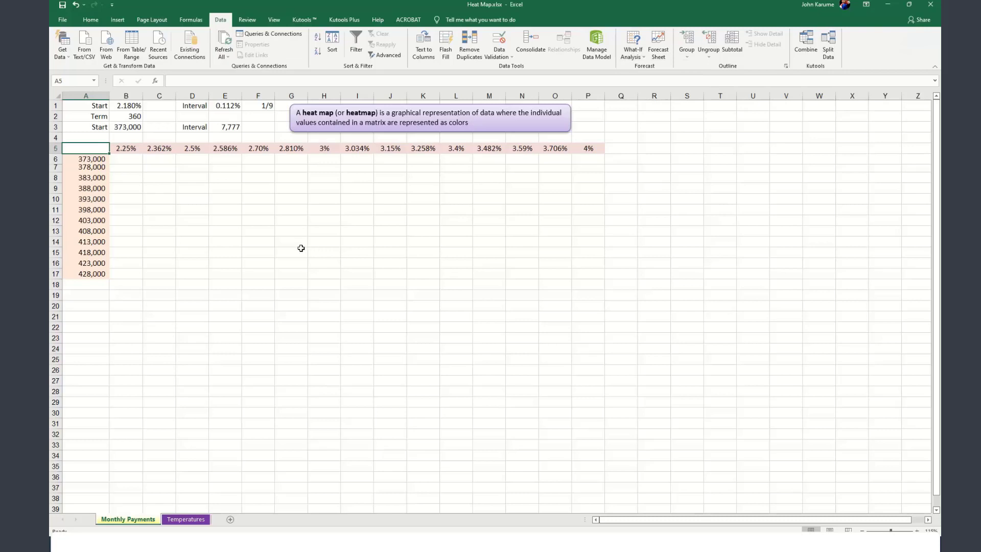
Enter a PMT formula in A5 using B1/12 as the rate, B2 as the term and B3 as the loan amount.
{"action": "left_click_drag", "start_coordinate": [145, 107], "coordinate": [128, 127]}
{"action": "key", "text": "ctrl+Home"}
{"action": "scroll", "coordinate": [216, 237], "scroll_direction": "up", "scroll_amount": 6}
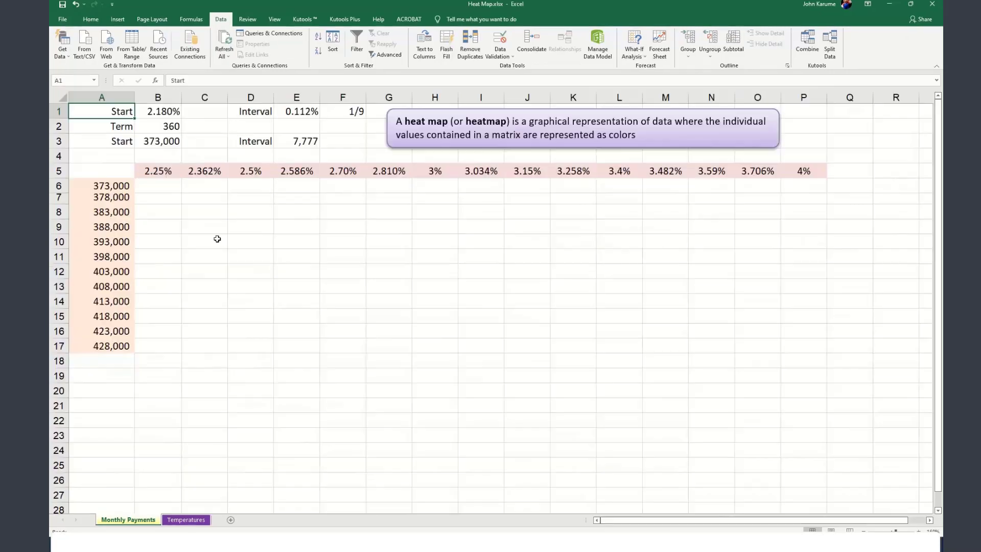
{"action": "left_click", "coordinate": [105, 192]}
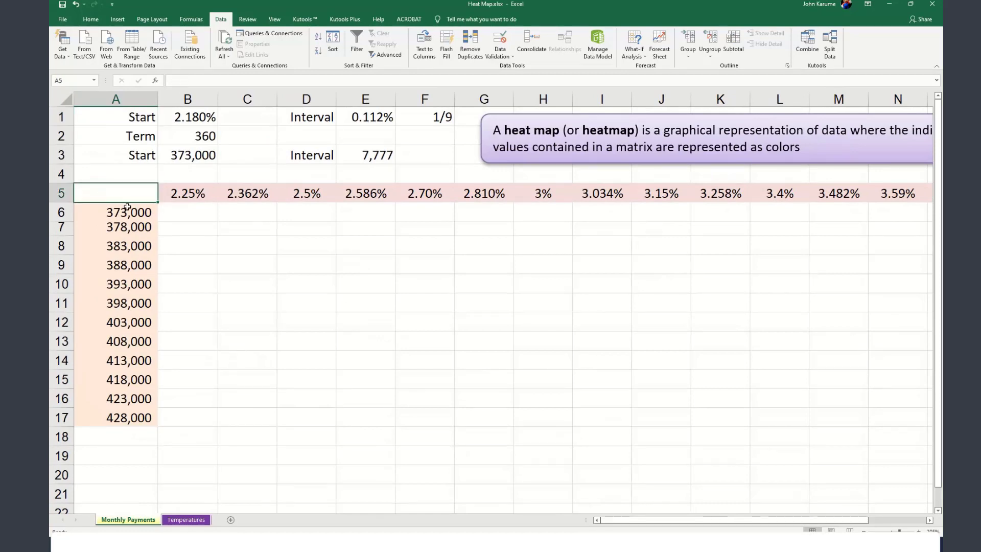
{"action": "type", "text": "=pmt"}
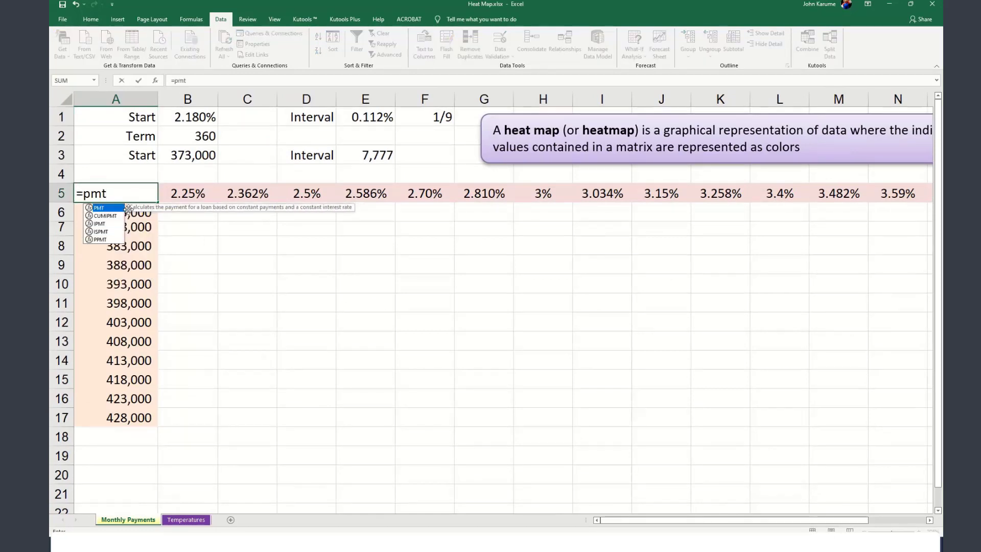
{"action": "type", "text": "("}
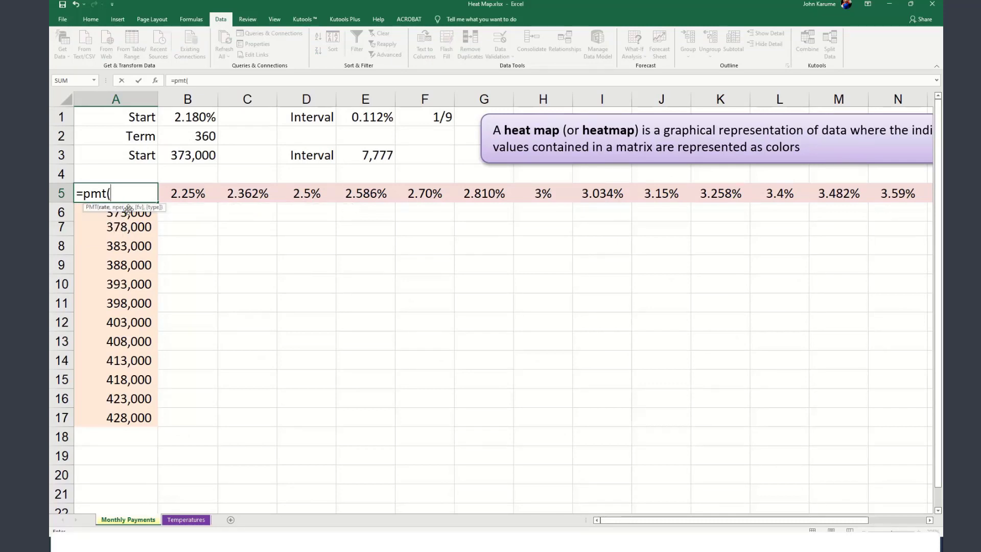
{"action": "left_click", "coordinate": [190, 117]}
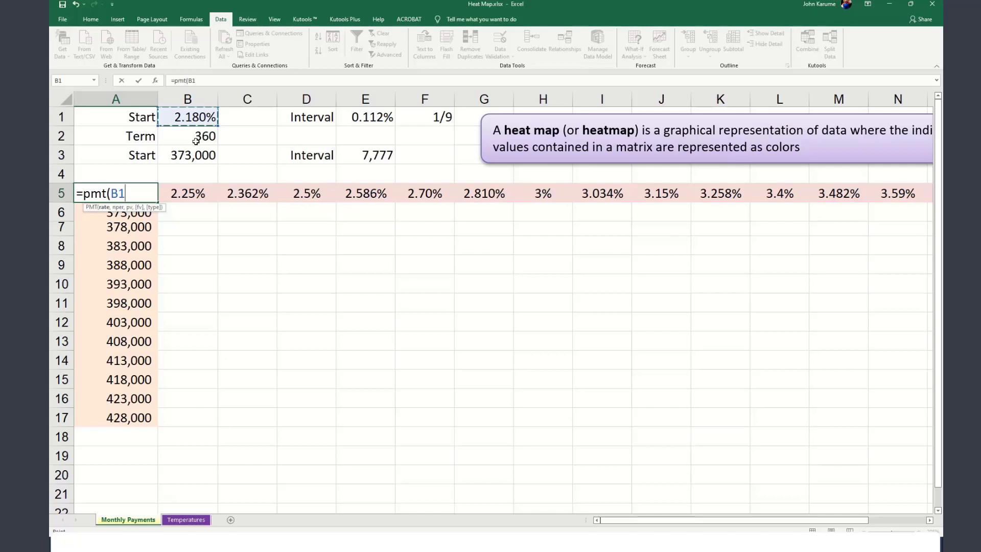
{"action": "type", "text": "/12,"}
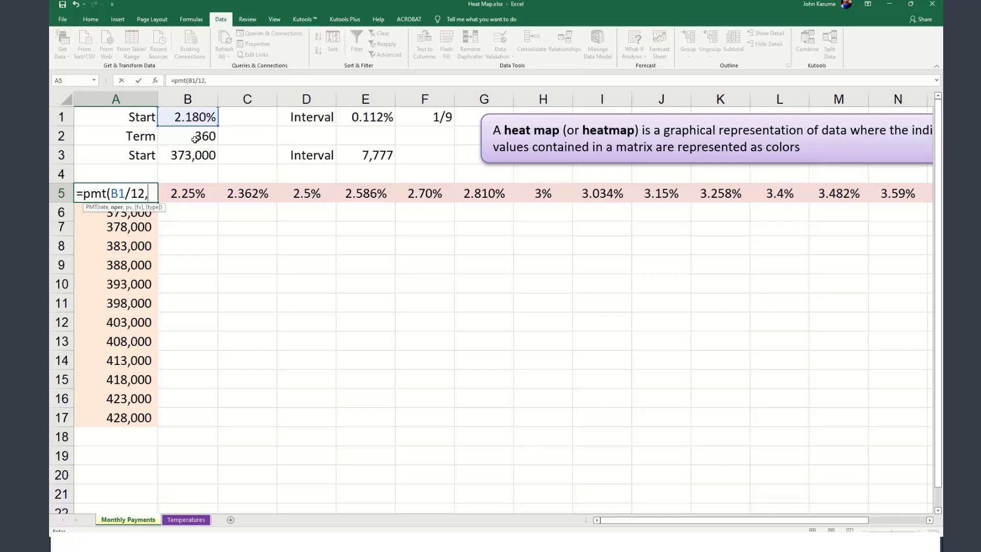
{"action": "left_click", "coordinate": [203, 136]}
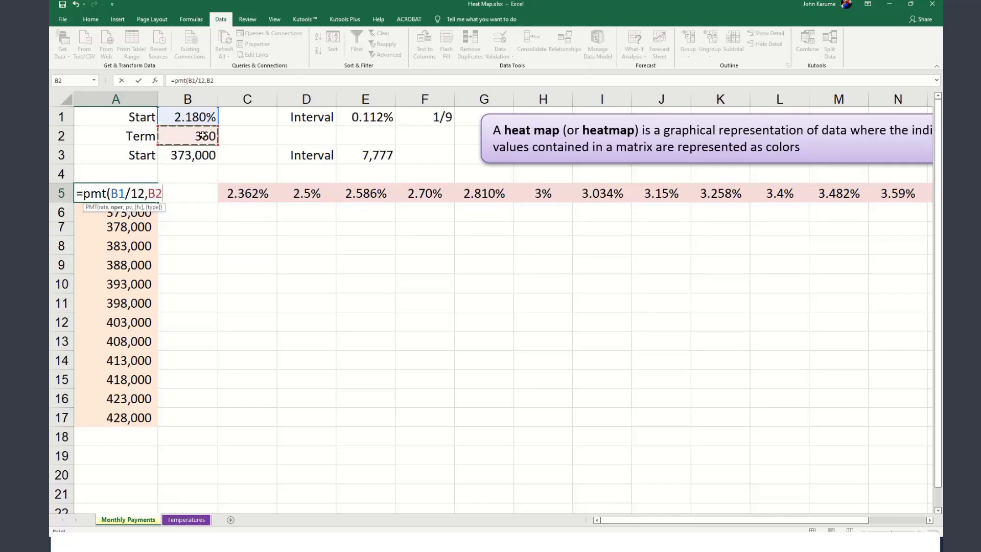
{"action": "type", "text": ","}
{"action": "left_click", "coordinate": [203, 155]}
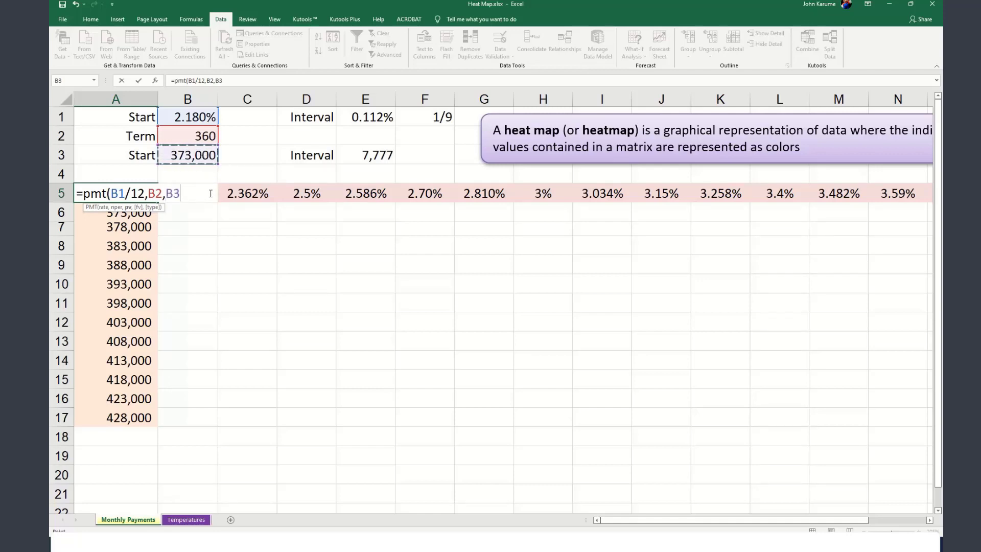
{"action": "key", "text": "Return"}
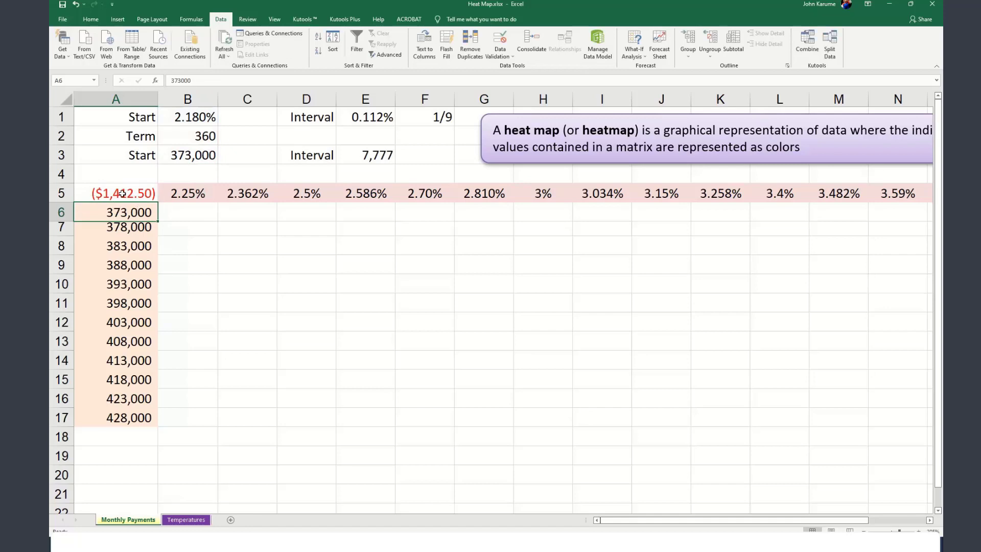
Make the loan amount argument negative in A5's formula, giving =PMT(B1/12,B2,-B3).
{"action": "left_click", "coordinate": [122, 193]}
{"action": "double_click", "coordinate": [123, 193]}
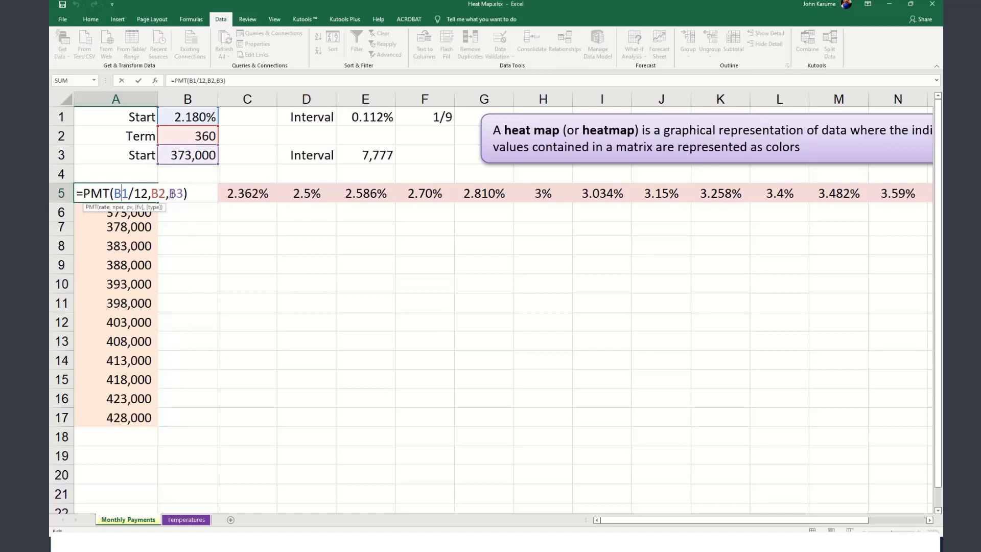
{"action": "left_click", "coordinate": [172, 193]}
{"action": "type", "text": "-"}
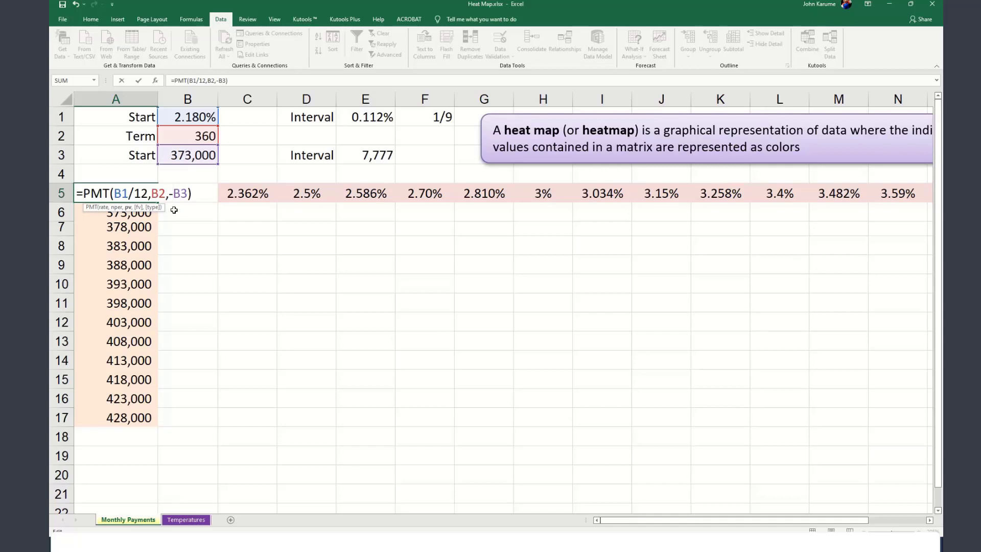
{"action": "key", "text": "Return"}
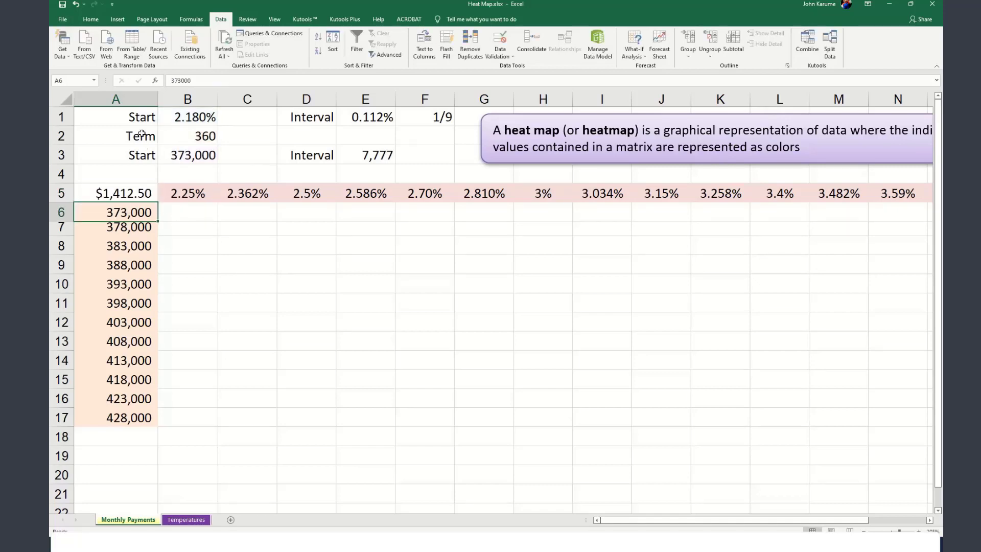
{"action": "left_click", "coordinate": [138, 117]}
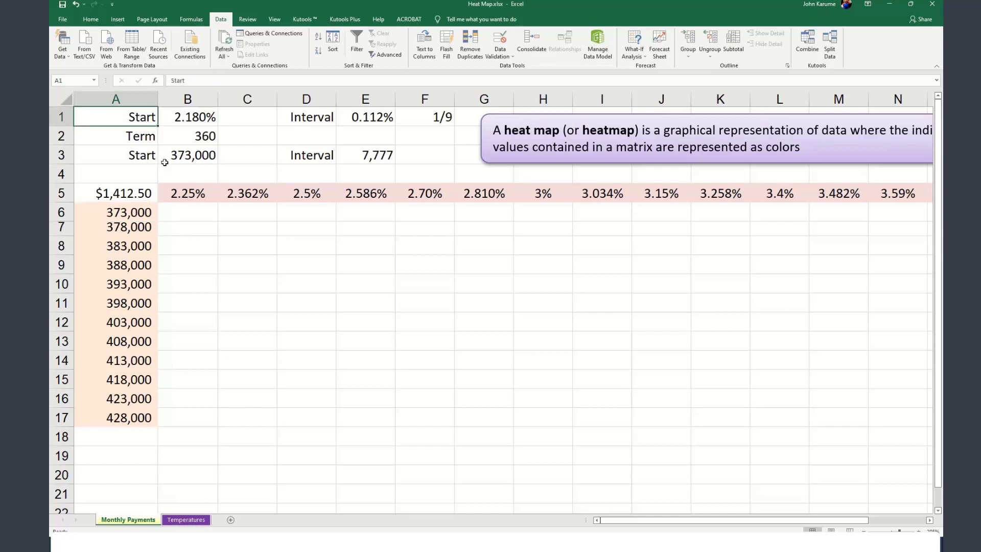
{"action": "left_click", "coordinate": [140, 193]}
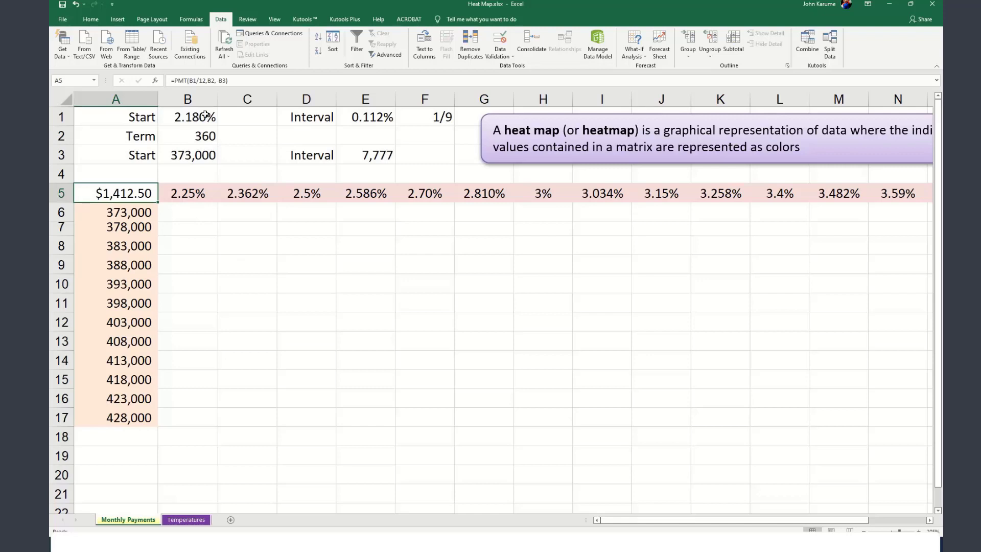
{"action": "left_click_drag", "start_coordinate": [204, 115], "coordinate": [204, 156]}
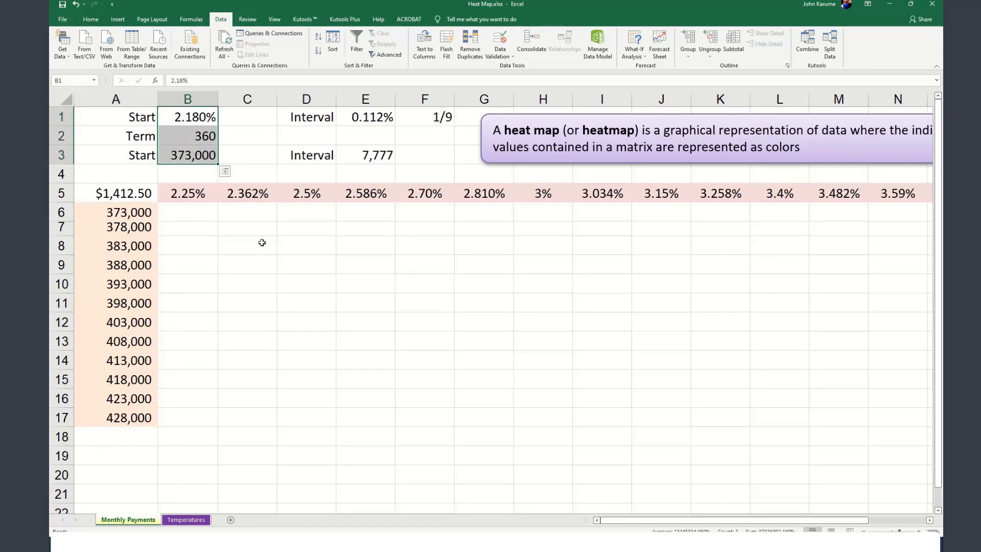
{"action": "left_click", "coordinate": [202, 154]}
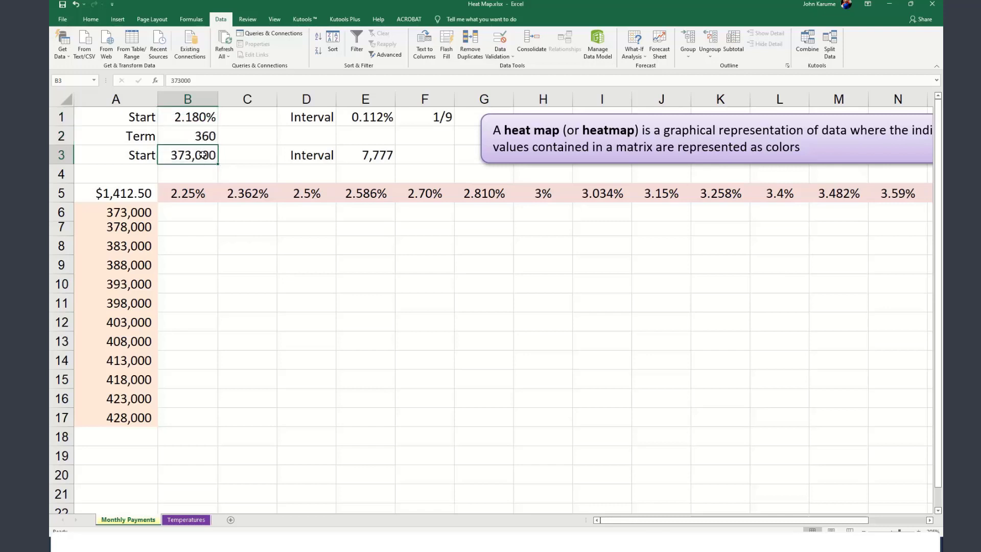
{"action": "left_click", "coordinate": [136, 191]}
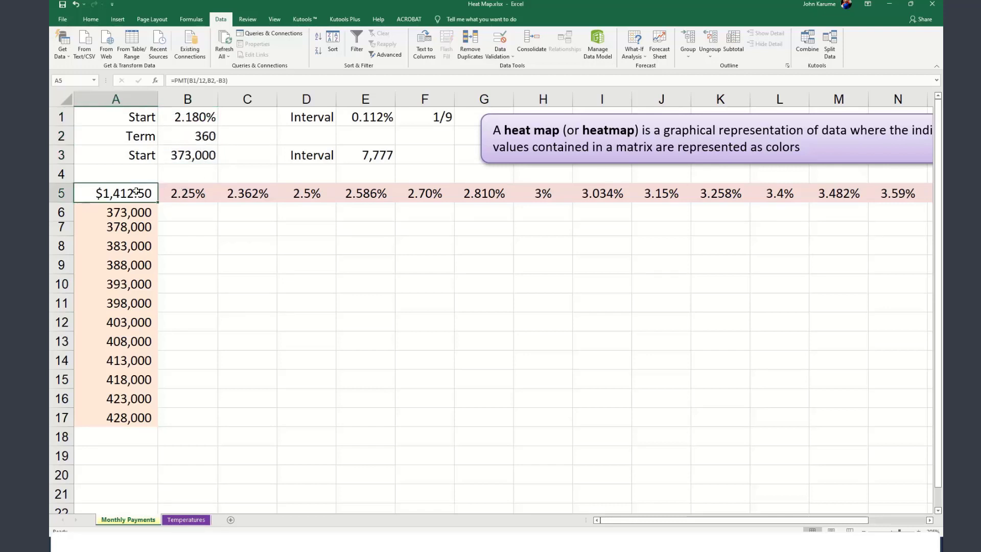
{"action": "left_click", "coordinate": [147, 114]}
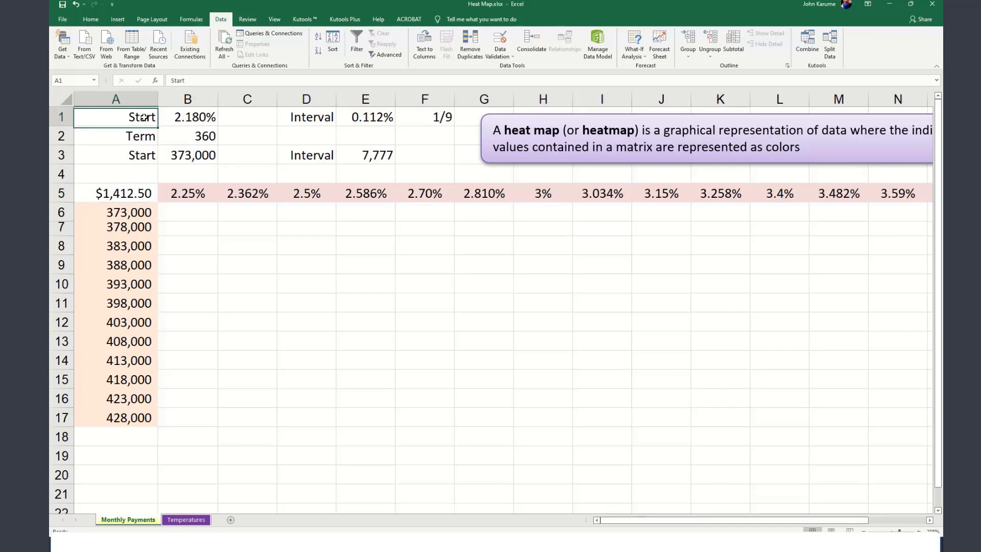
Create a what-if data table over A5:P17 with B1 as the row input cell and B3 as the column input cell.
{"action": "scroll", "coordinate": [370, 293], "scroll_direction": "down", "scroll_amount": 4, "text": "ctrl"}
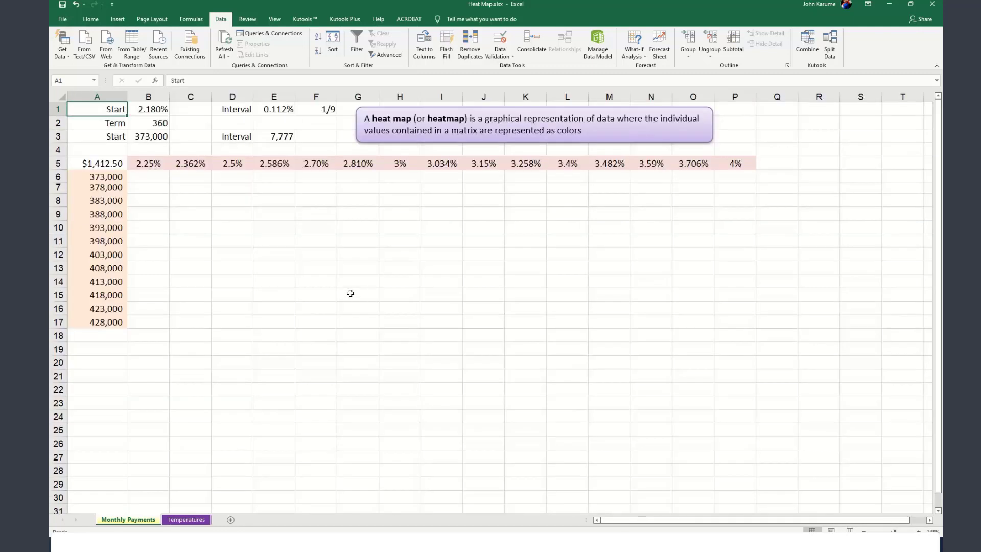
{"action": "left_click_drag", "start_coordinate": [96, 161], "coordinate": [726, 317]}
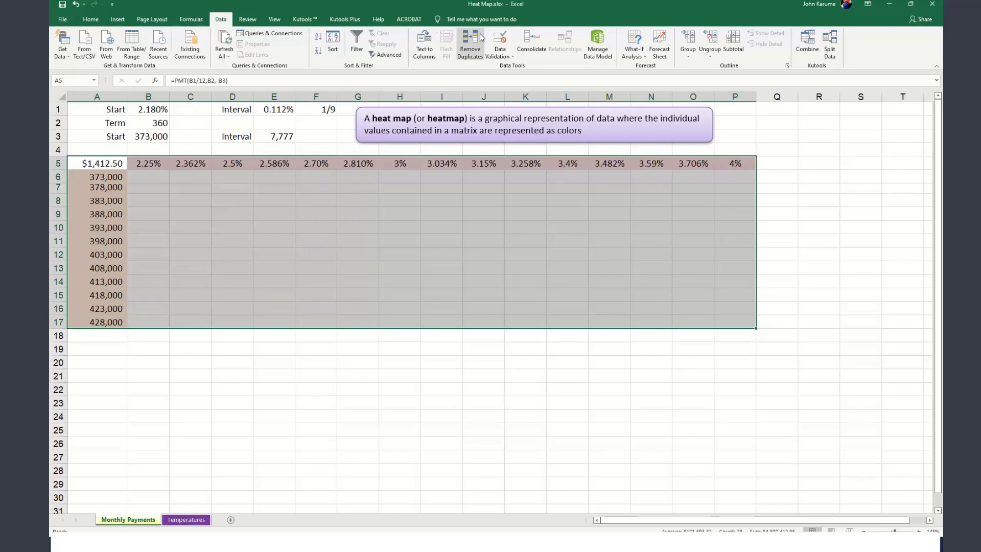
{"action": "left_click", "coordinate": [642, 58]}
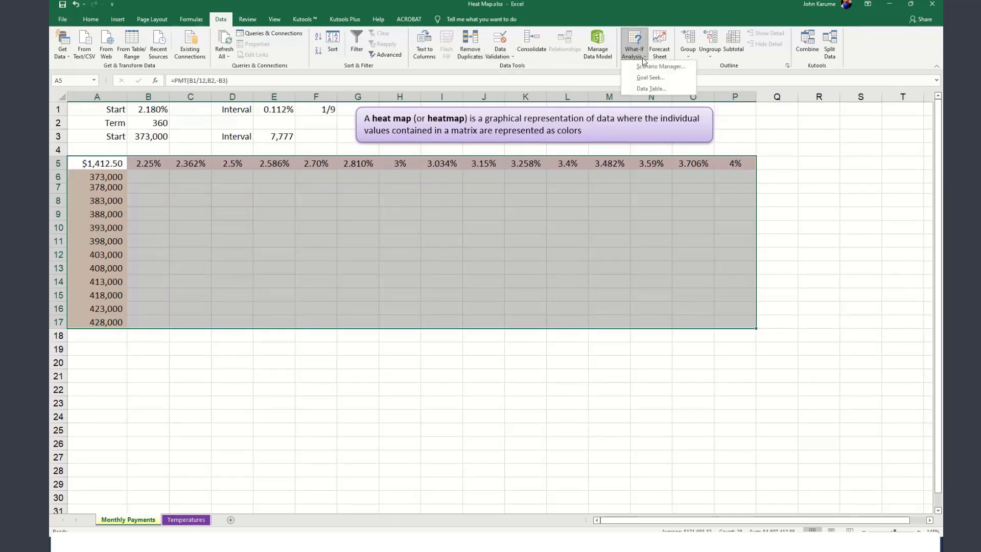
{"action": "left_click", "coordinate": [656, 88]}
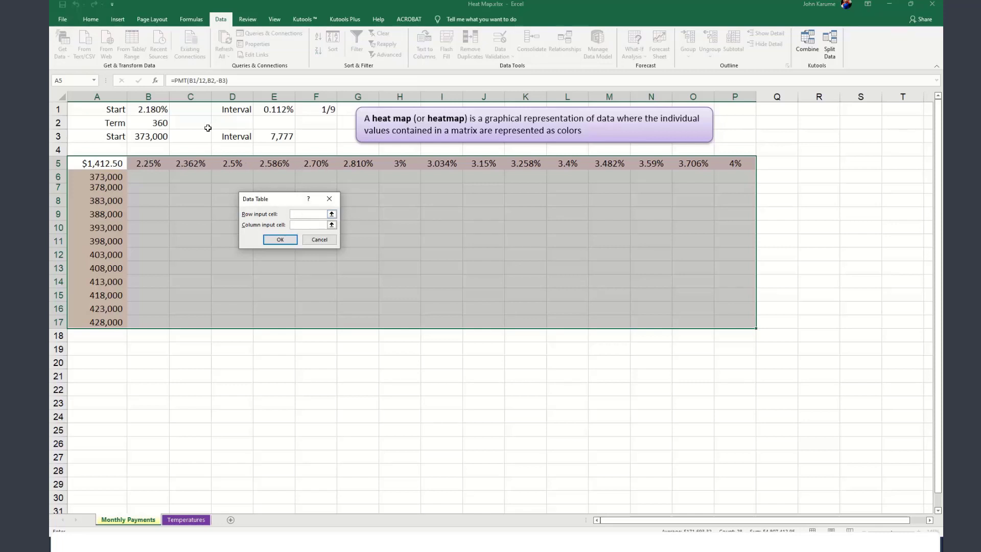
{"action": "left_click", "coordinate": [155, 112]}
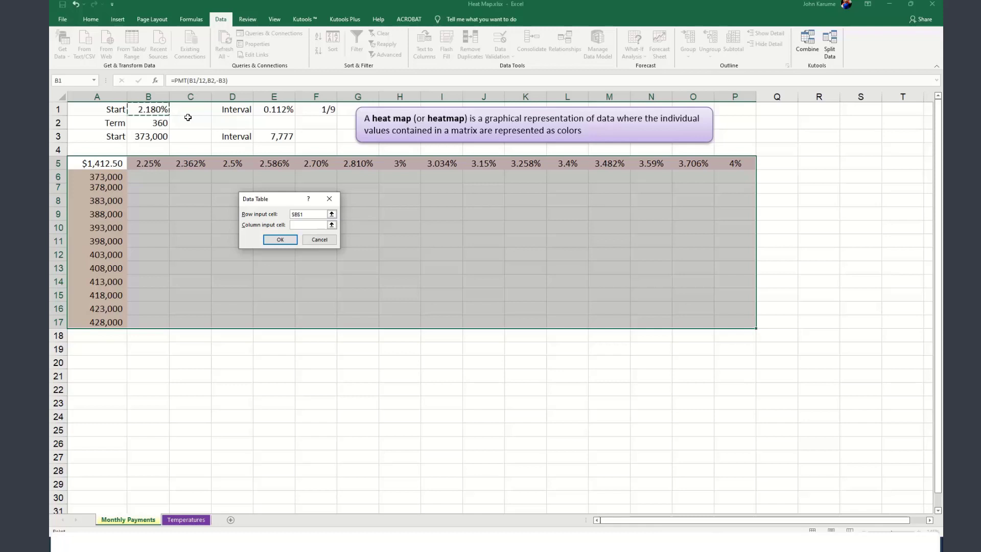
{"action": "left_click", "coordinate": [307, 225]}
{"action": "left_click", "coordinate": [150, 138]}
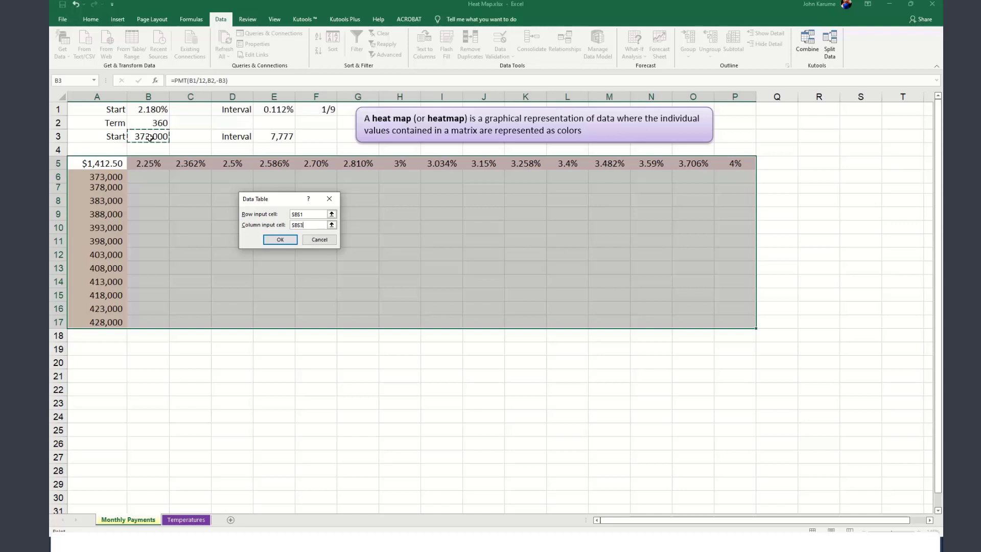
{"action": "left_click", "coordinate": [274, 245]}
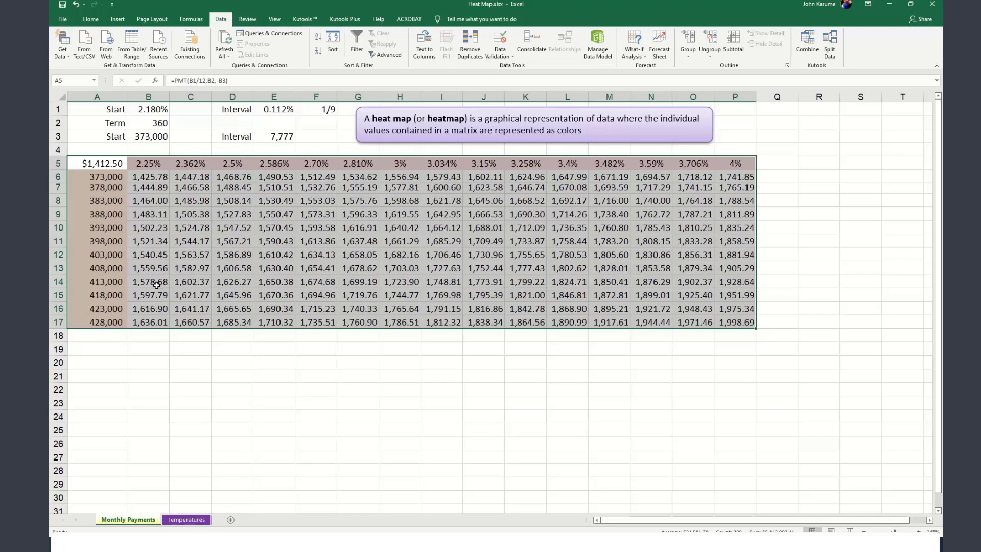
Inspect payment cells in the data table and select B14 and I6 together for comparison.
{"action": "left_click", "coordinate": [274, 268]}
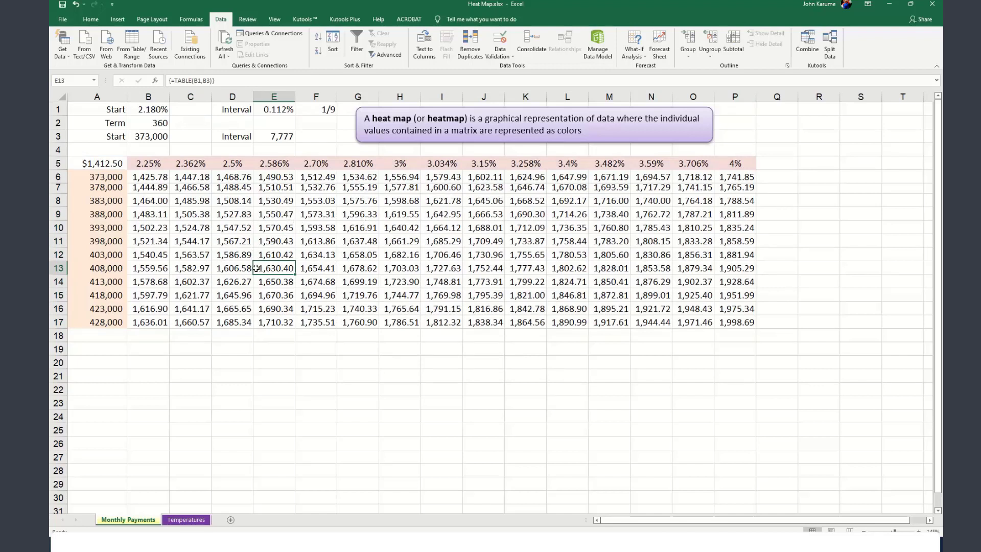
{"action": "left_click", "coordinate": [153, 296]}
{"action": "left_click", "coordinate": [158, 282]}
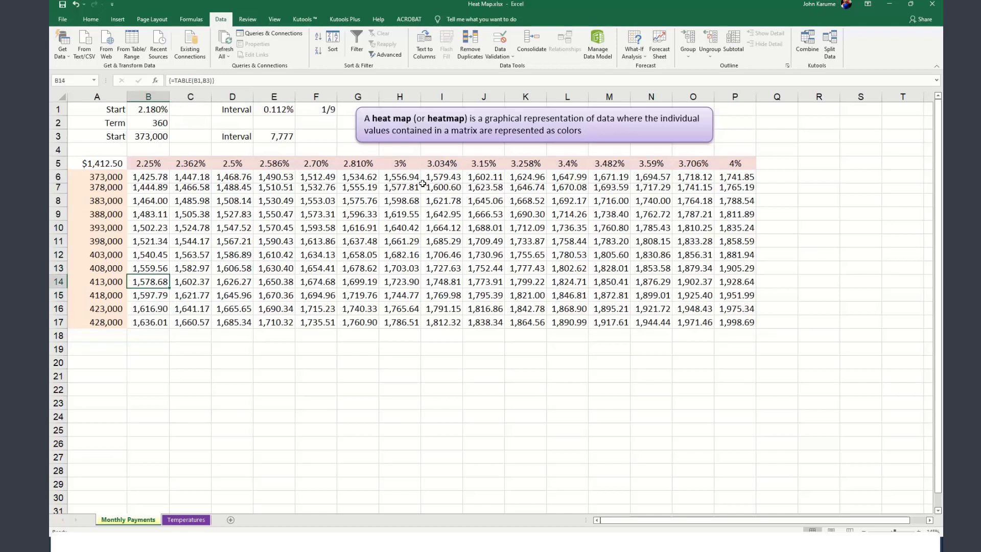
{"action": "left_click", "coordinate": [443, 178], "text": "ctrl"}
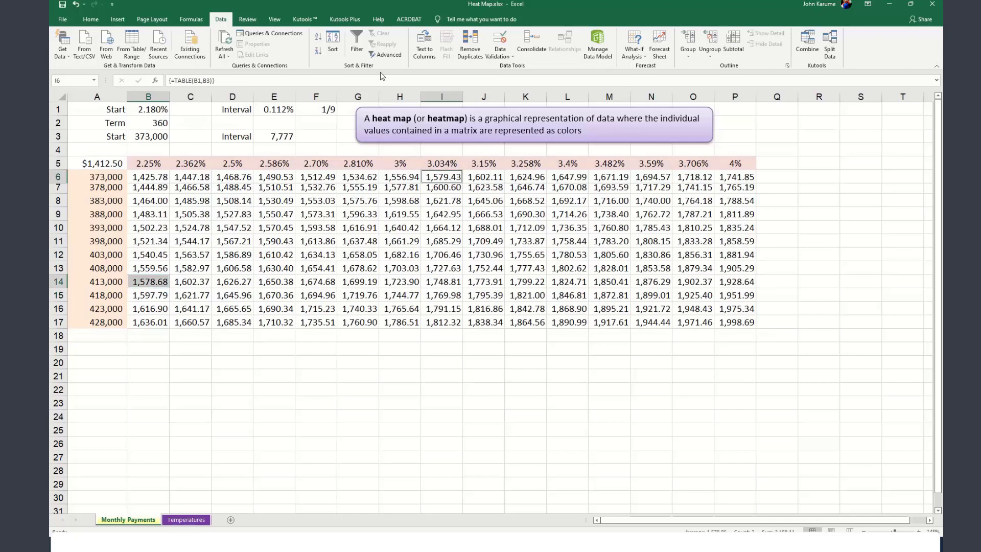
Try a yellow fill on the selected payment cells B14 and I6, and undo it.
{"action": "left_click", "coordinate": [91, 20]}
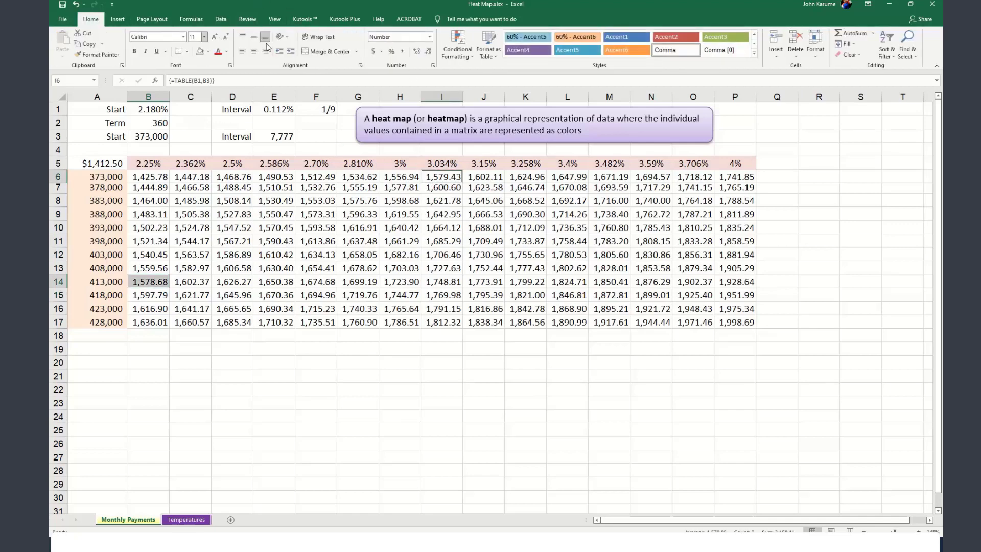
{"action": "left_click", "coordinate": [208, 52]}
{"action": "left_click", "coordinate": [223, 124]}
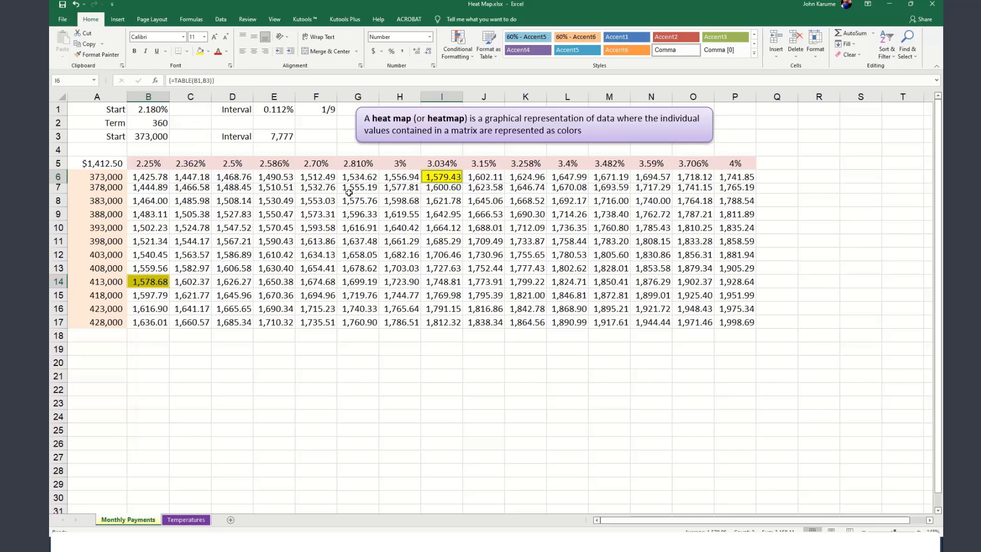
{"action": "key", "text": "ctrl+z"}
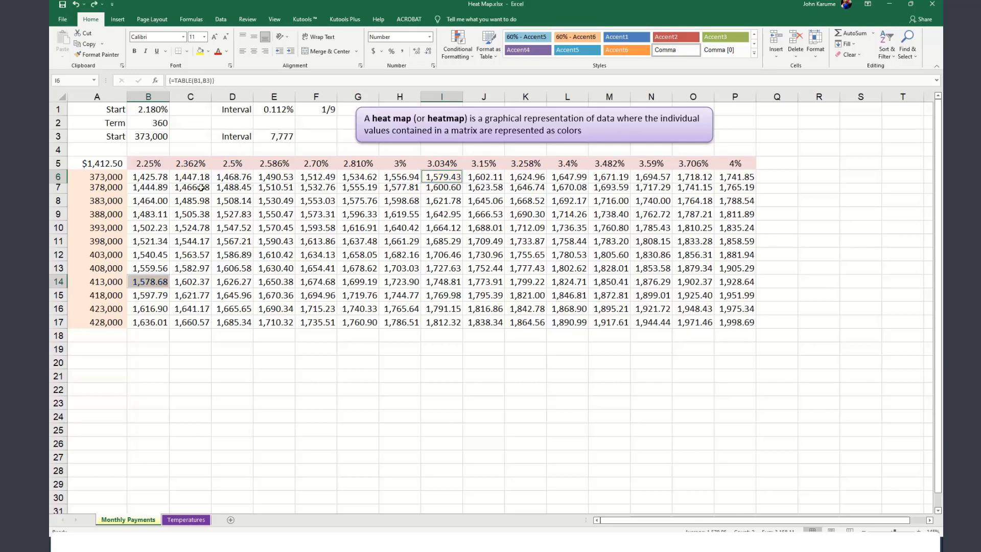
Format the payment values in B6:P17 to show no decimal places.
{"action": "left_click_drag", "start_coordinate": [138, 176], "coordinate": [738, 322]}
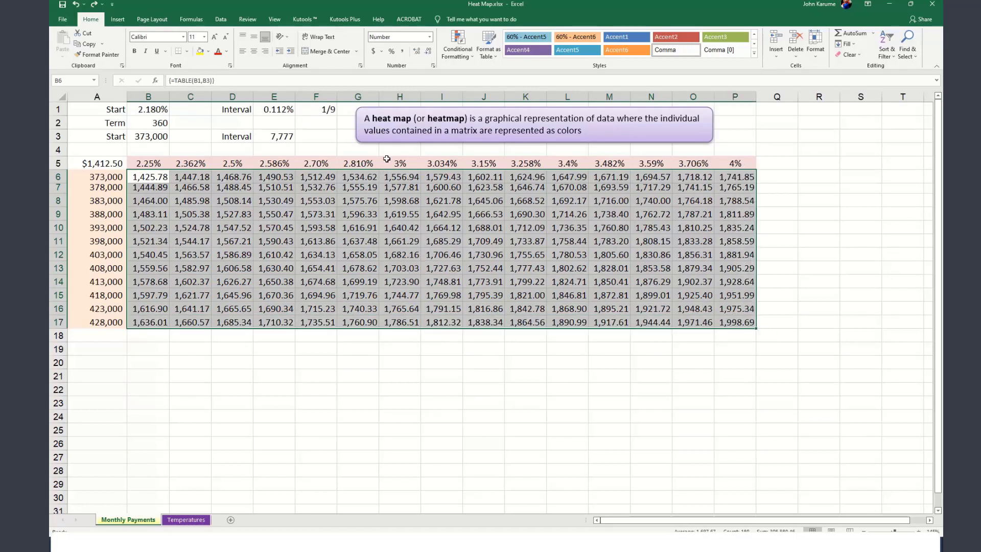
{"action": "left_click", "coordinate": [429, 55]}
{"action": "left_click", "coordinate": [428, 55]}
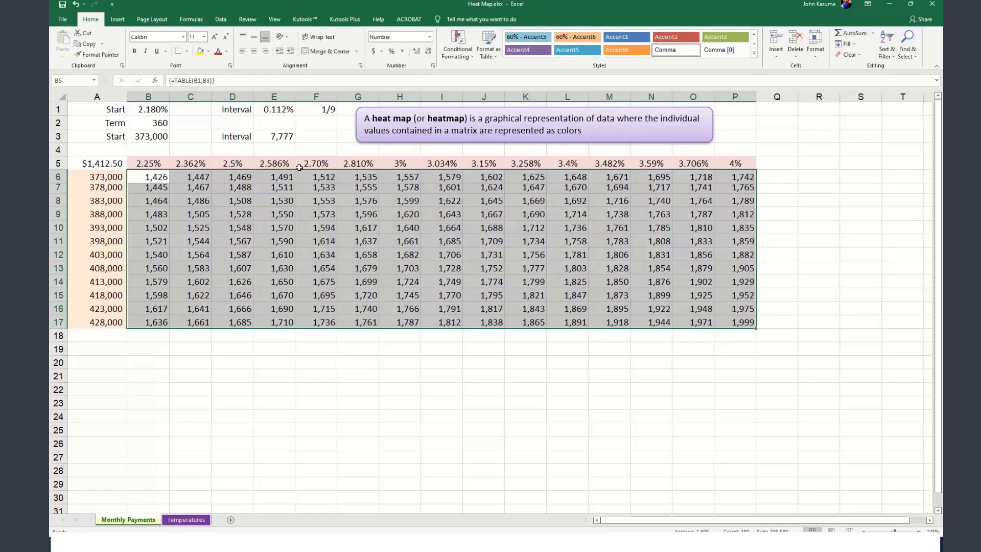
AutoFit the widths of columns B through P to their contents.
{"action": "left_click_drag", "start_coordinate": [735, 97], "coordinate": [148, 129]}
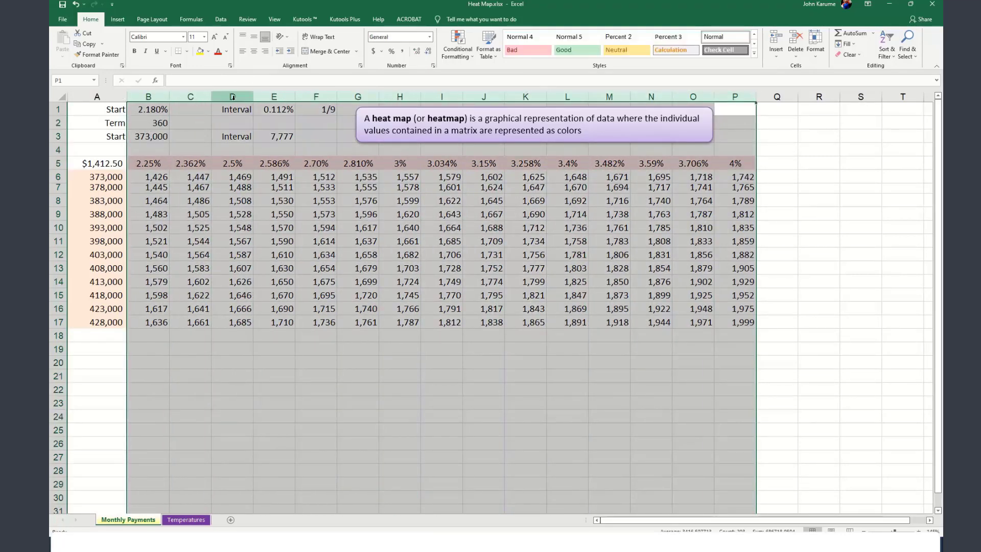
{"action": "left_click_drag", "start_coordinate": [211, 98], "coordinate": [211, 98]}
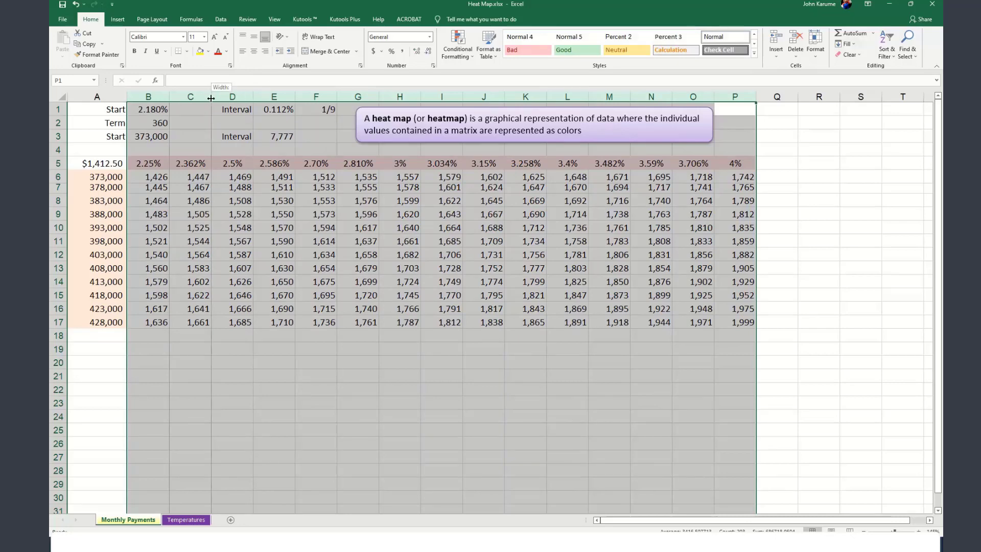
{"action": "double_click", "coordinate": [211, 98]}
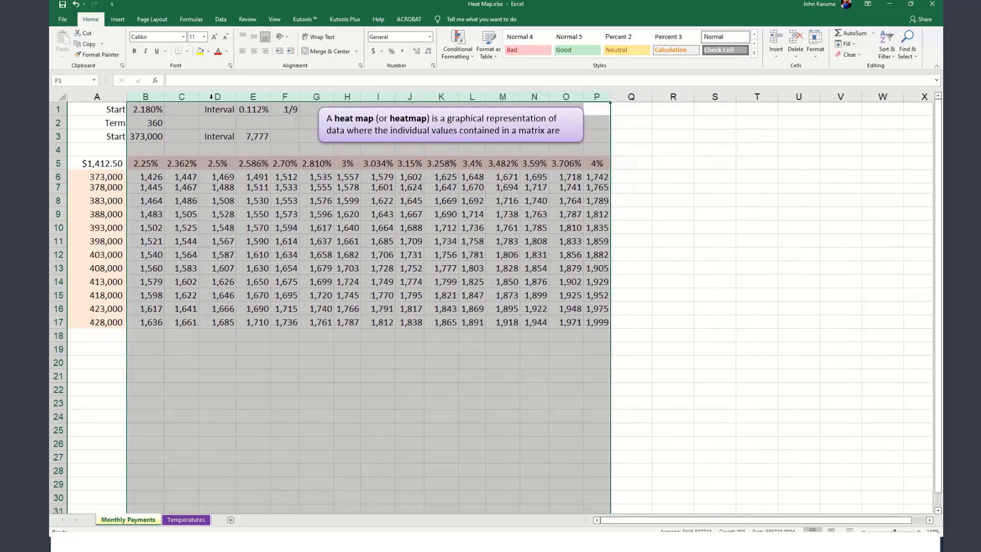
{"action": "left_click", "coordinate": [371, 291]}
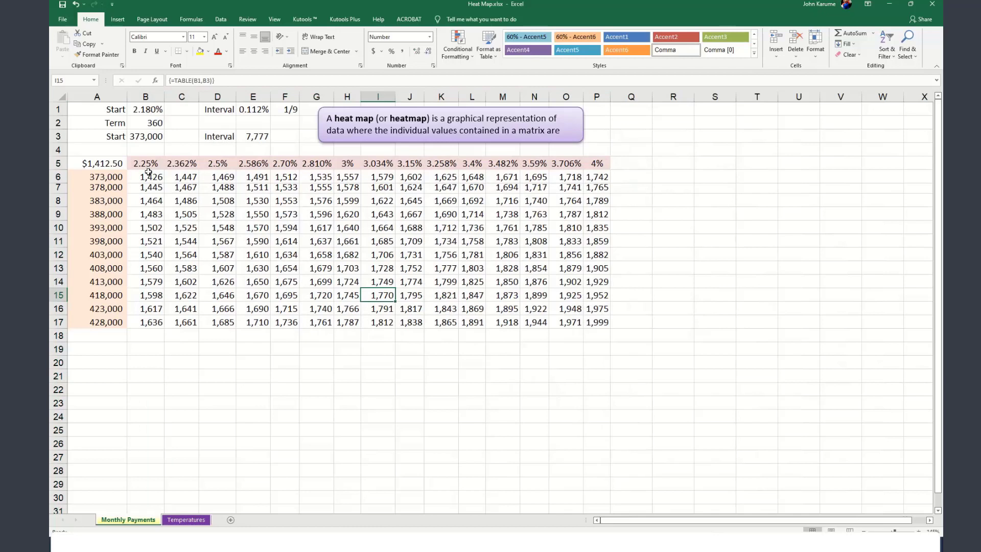
Apply the Red - Yellow - Green Color Scale conditional formatting to the payments in B6:P17.
{"action": "mouse_move", "coordinate": [148, 173]}
{"action": "left_mouse_down"}
{"action": "mouse_move", "coordinate": [504, 271]}
{"action": "mouse_move", "coordinate": [593, 322]}
{"action": "left_mouse_up"}
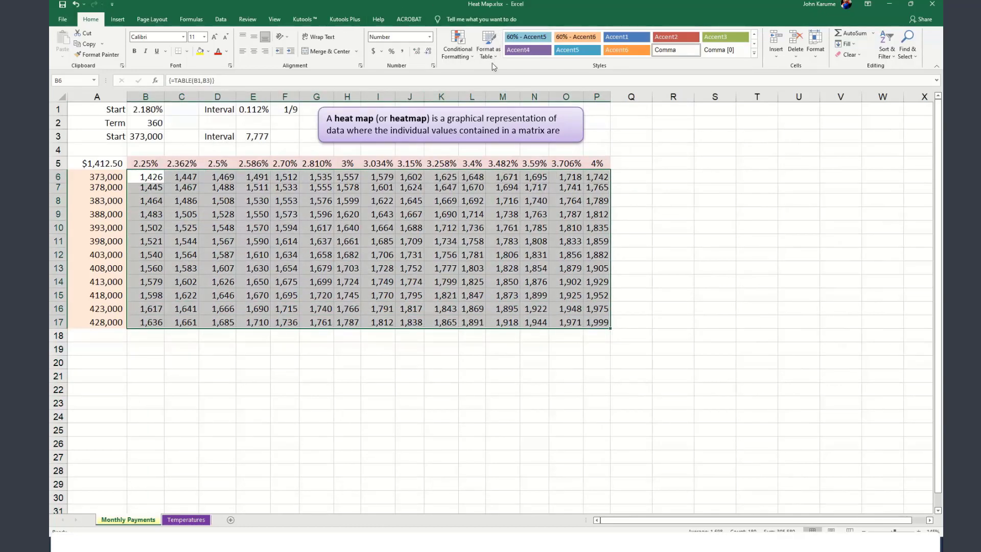
{"action": "left_click", "coordinate": [471, 56]}
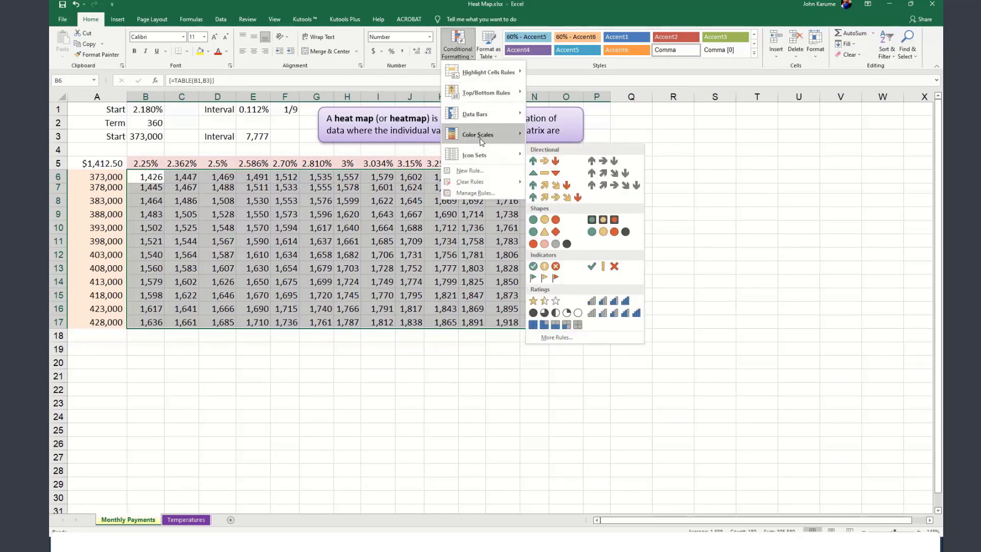
{"action": "mouse_move", "coordinate": [481, 135]}
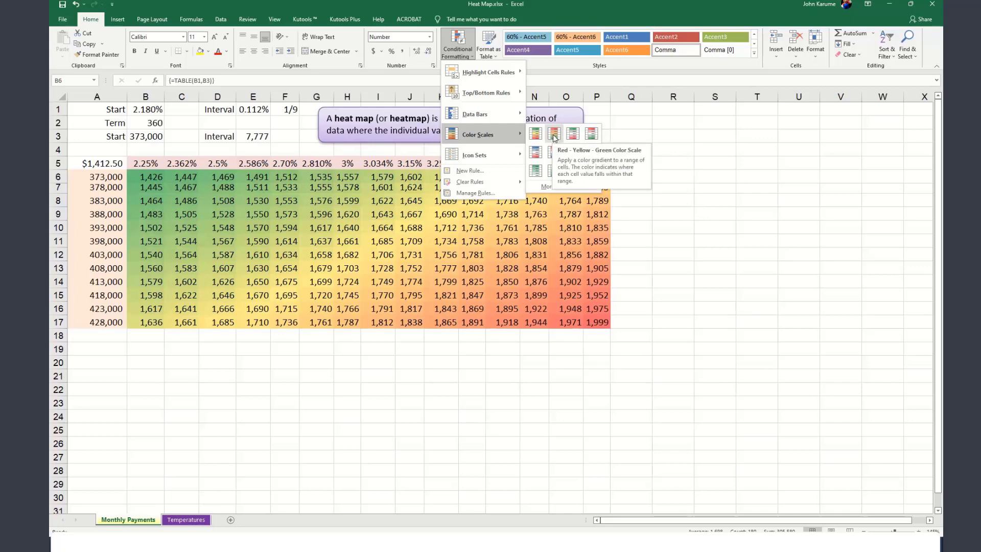
{"action": "left_click", "coordinate": [554, 136]}
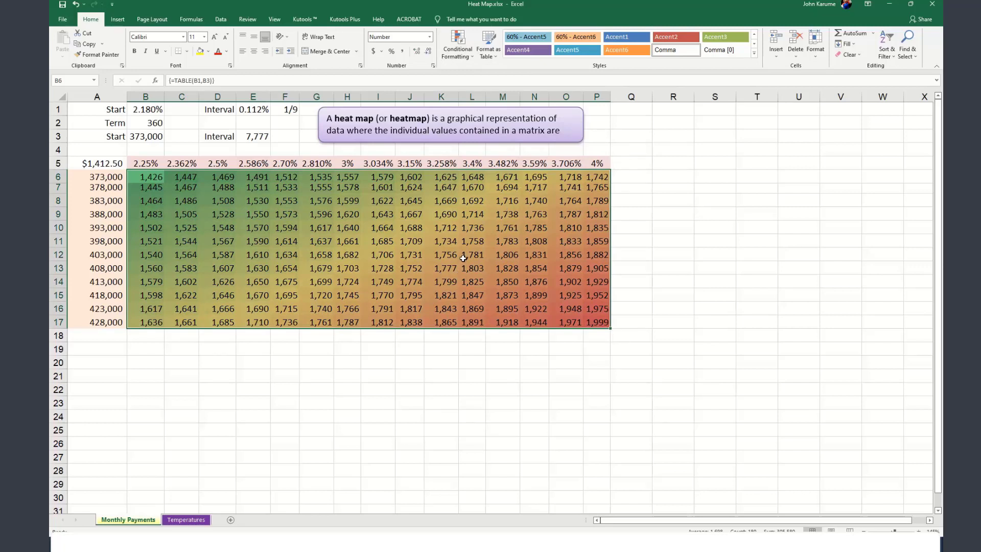
Examine the colour shading across the payment heat map and compare cells B14 and I6.
{"action": "left_click", "coordinate": [492, 260]}
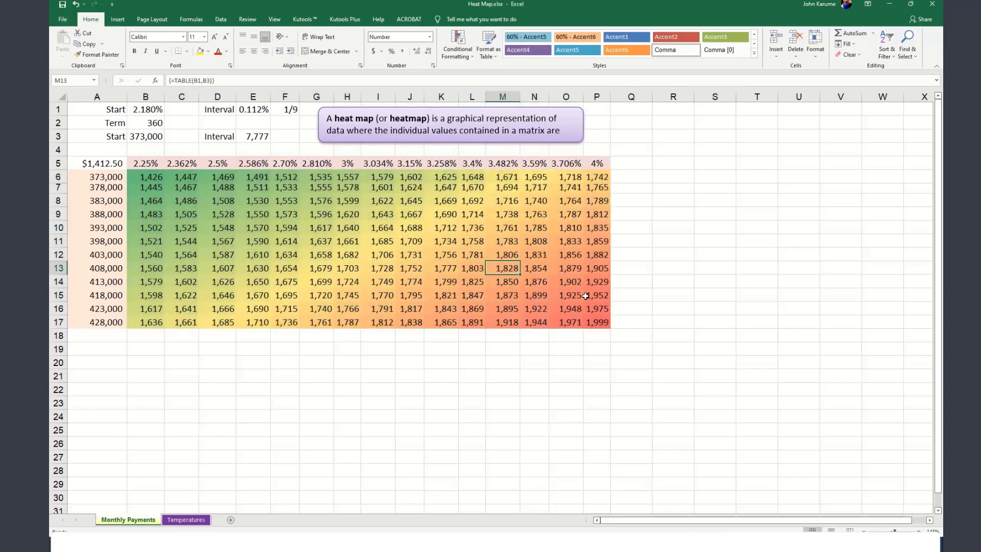
{"action": "left_click", "coordinate": [595, 306]}
{"action": "left_click", "coordinate": [440, 279]}
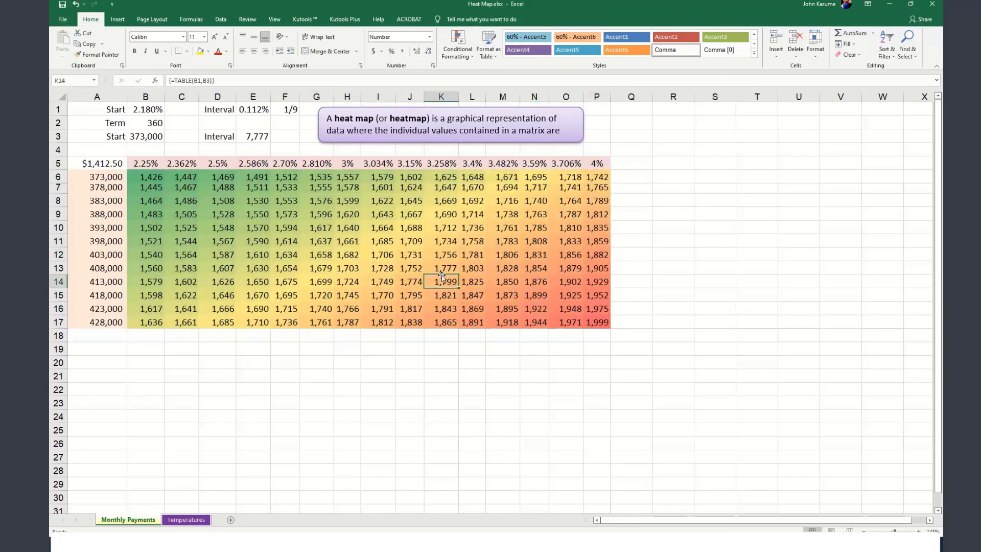
{"action": "left_click", "coordinate": [145, 179]}
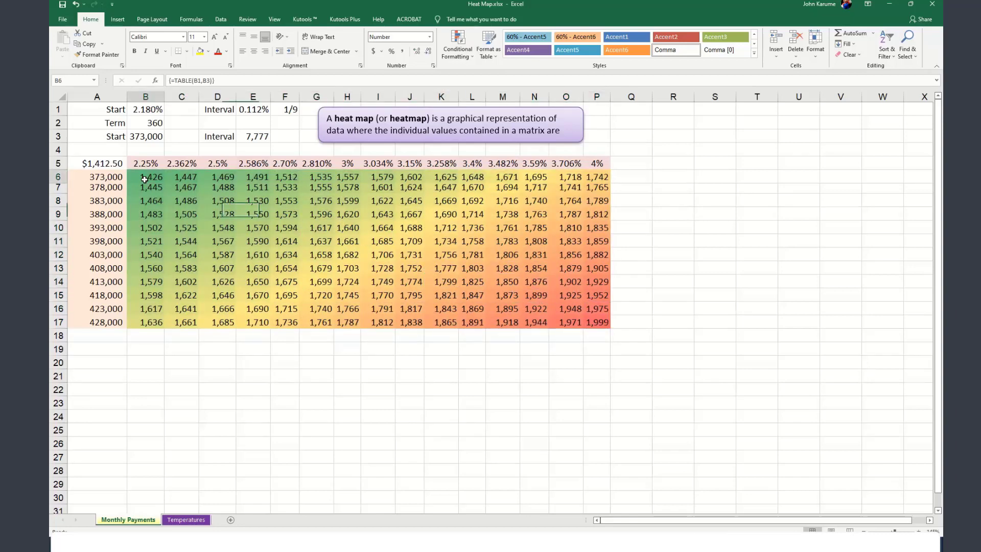
{"action": "left_click", "coordinate": [323, 257]}
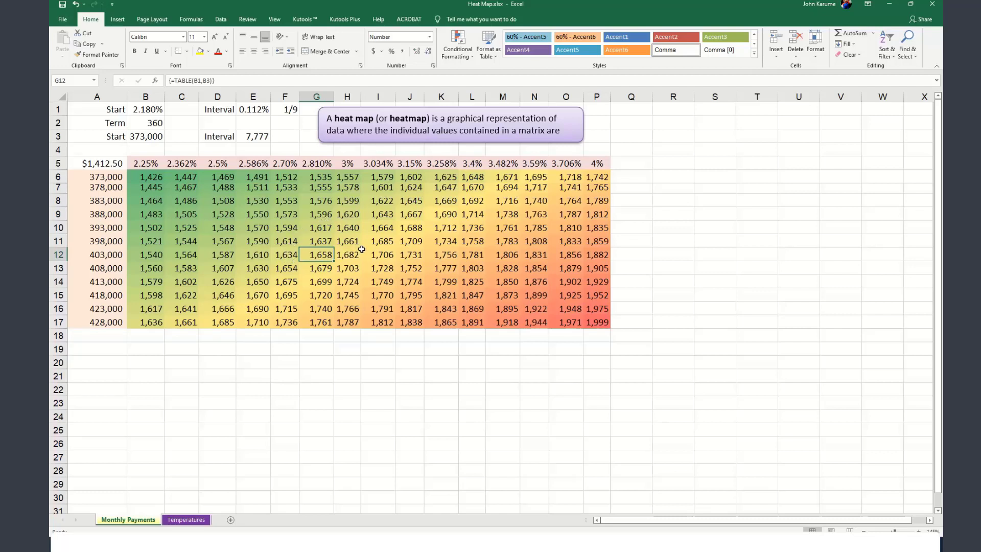
{"action": "left_click", "coordinate": [154, 280]}
{"action": "left_click", "coordinate": [381, 177], "text": "ctrl"}
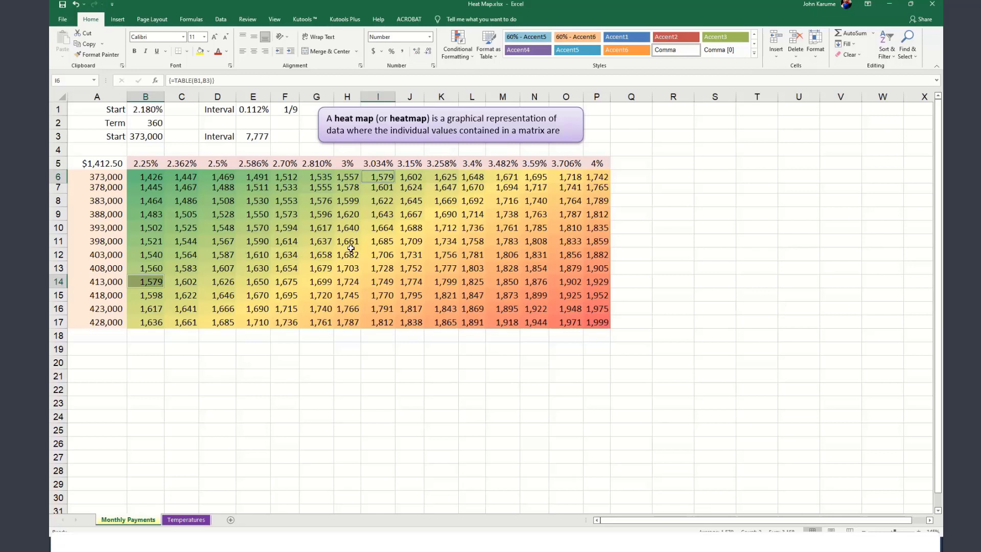
{"action": "left_click", "coordinate": [521, 277]}
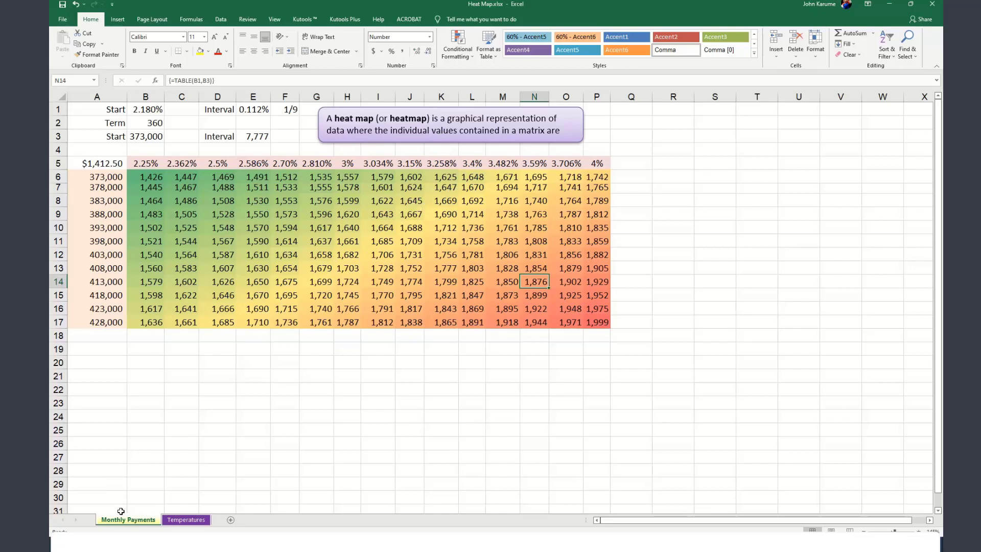
Open the Temperatures sheet.
{"action": "left_click", "coordinate": [190, 521]}
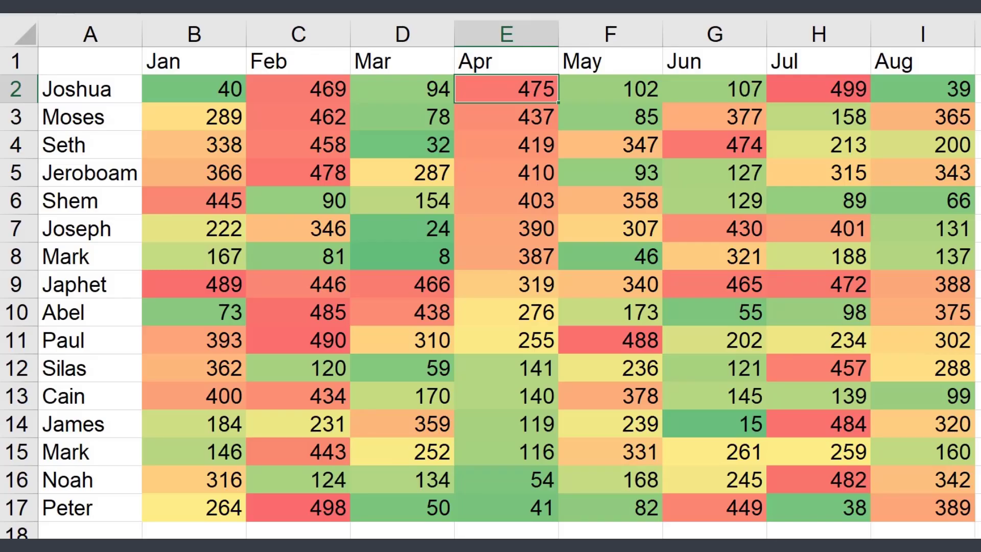